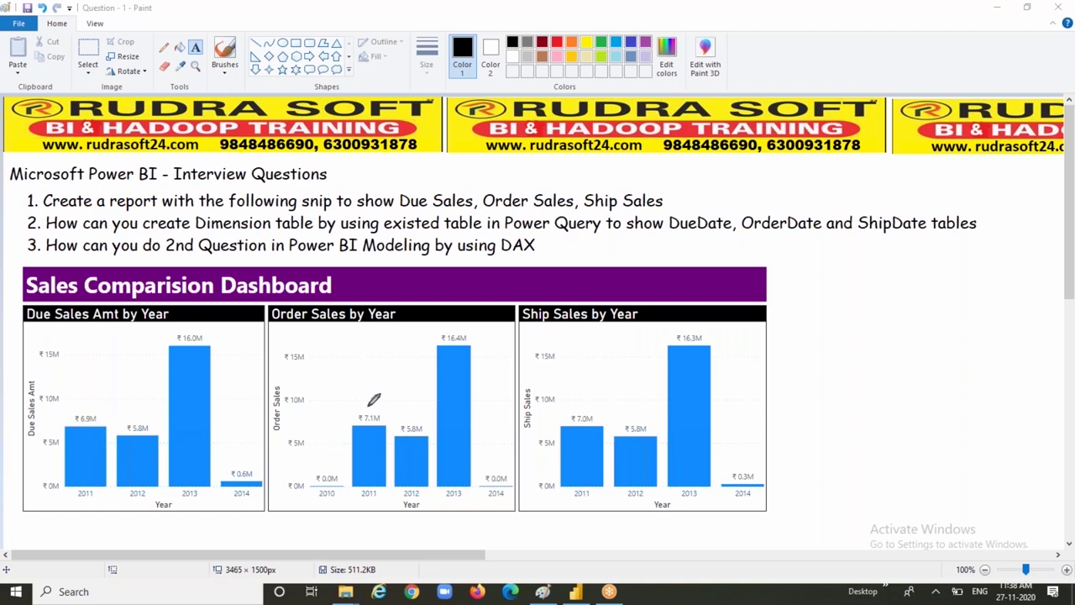
Underline Due Sales in question 1 and the three yearly chart titles in red
drag(399, 211, 476, 210)
drag(27, 324, 183, 328)
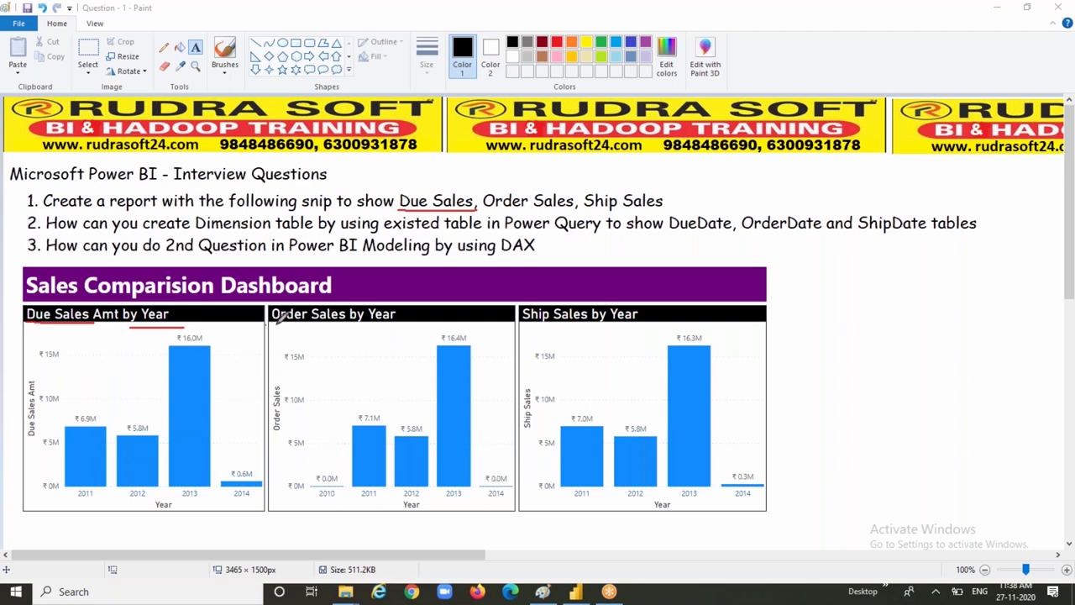
mouse_move(271, 327)
mouse_down()
mouse_move(372, 322)
mouse_move(408, 327)
mouse_up()
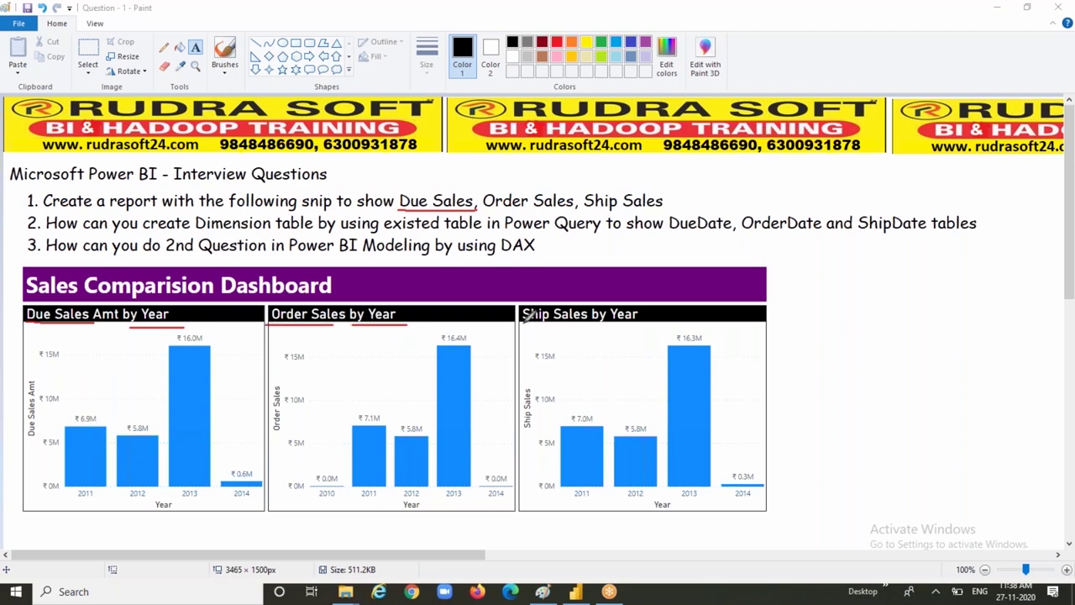
drag(523, 326, 644, 323)
Tick the Due, Order and Ship Sales charts and questions 1–3, and underline DueDate in question 2
mouse_move(76, 375)
mouse_down()
mouse_move(94, 385)
mouse_move(130, 319)
mouse_up()
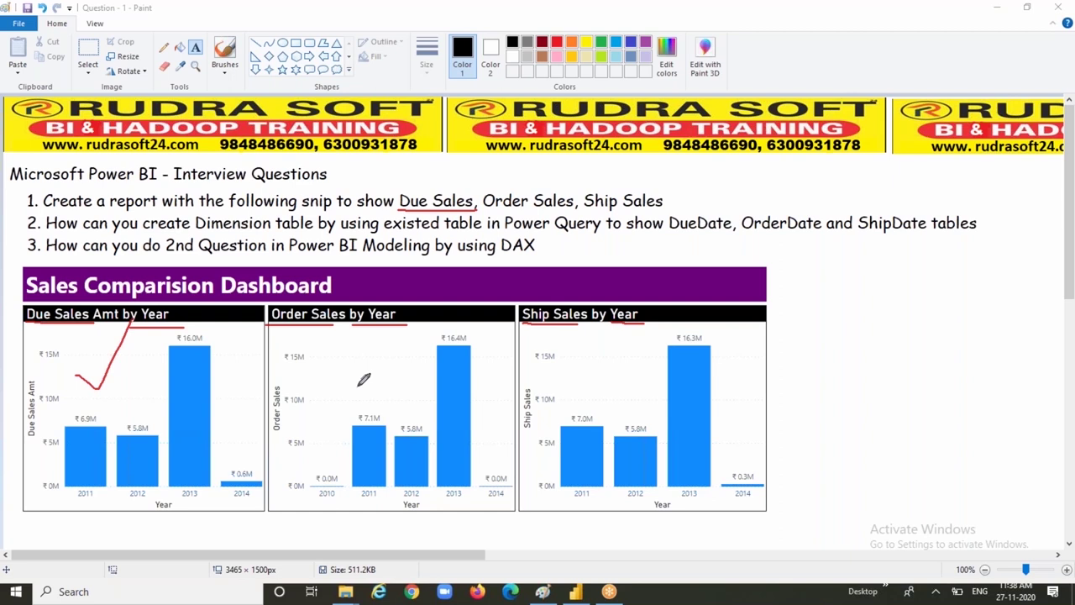
drag(356, 386, 418, 346)
drag(572, 370, 647, 339)
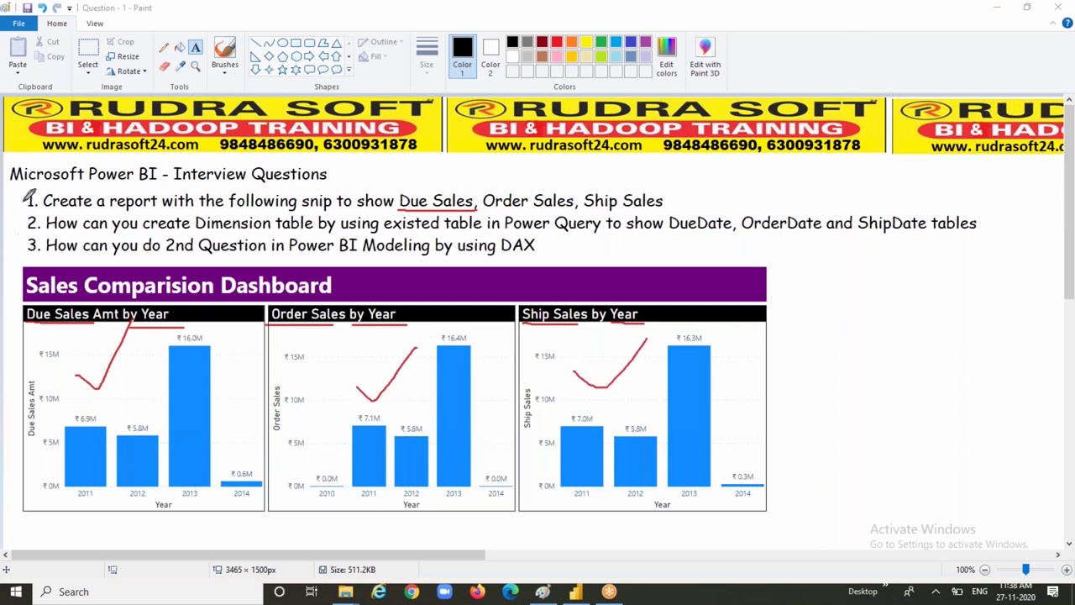
mouse_move(23, 196)
mouse_down()
mouse_move(29, 204)
mouse_move(57, 168)
mouse_up()
drag(21, 220, 39, 214)
drag(668, 231, 923, 224)
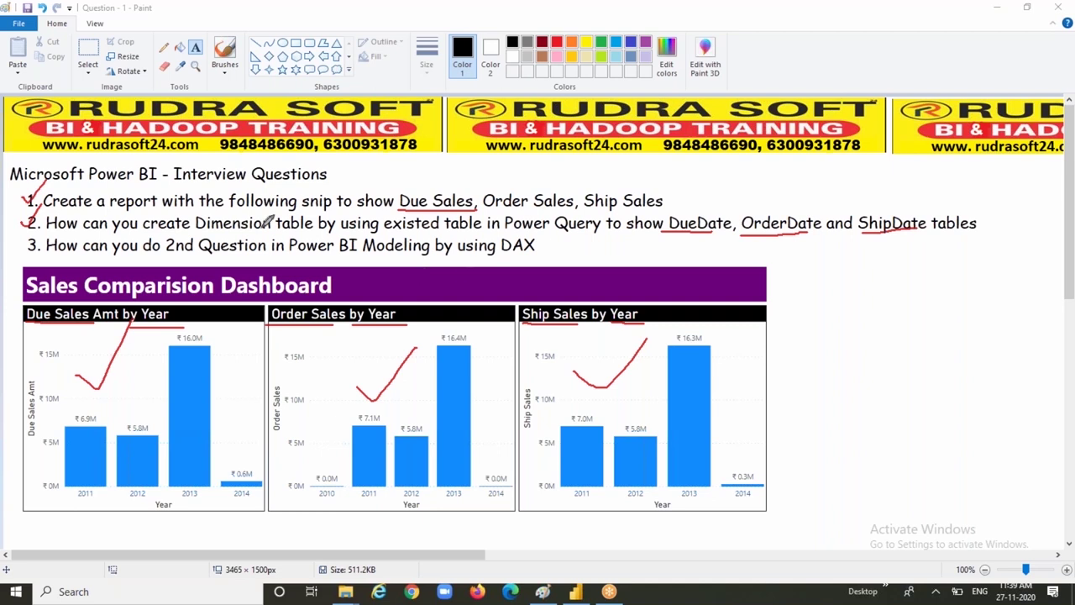
drag(24, 217, 38, 210)
drag(18, 245, 41, 236)
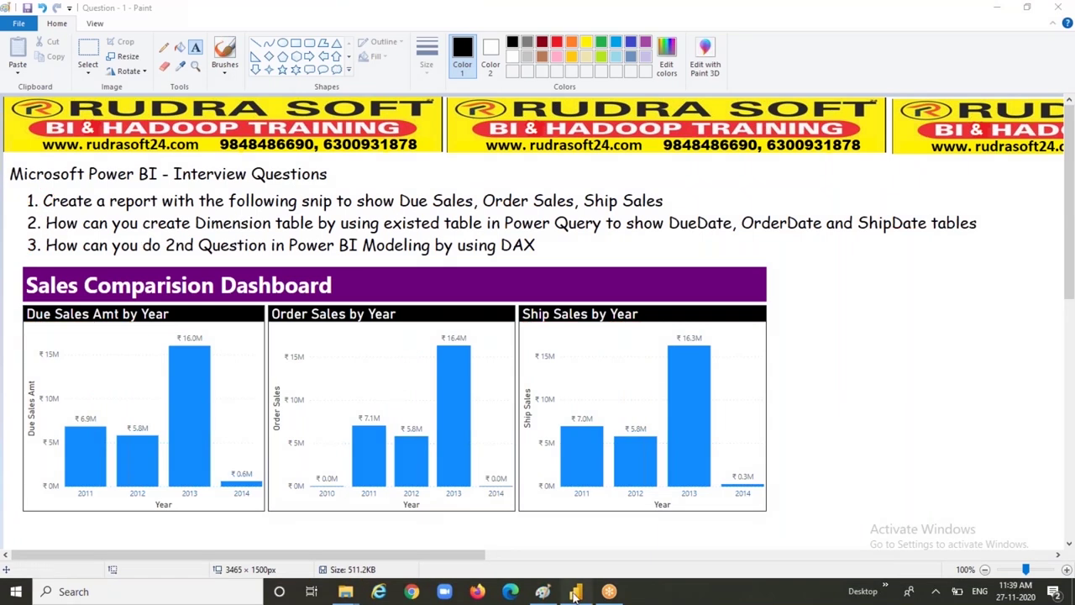
Connect Power BI to the SQL Server using the server name and database AdventureWorksDW2019
click(575, 591)
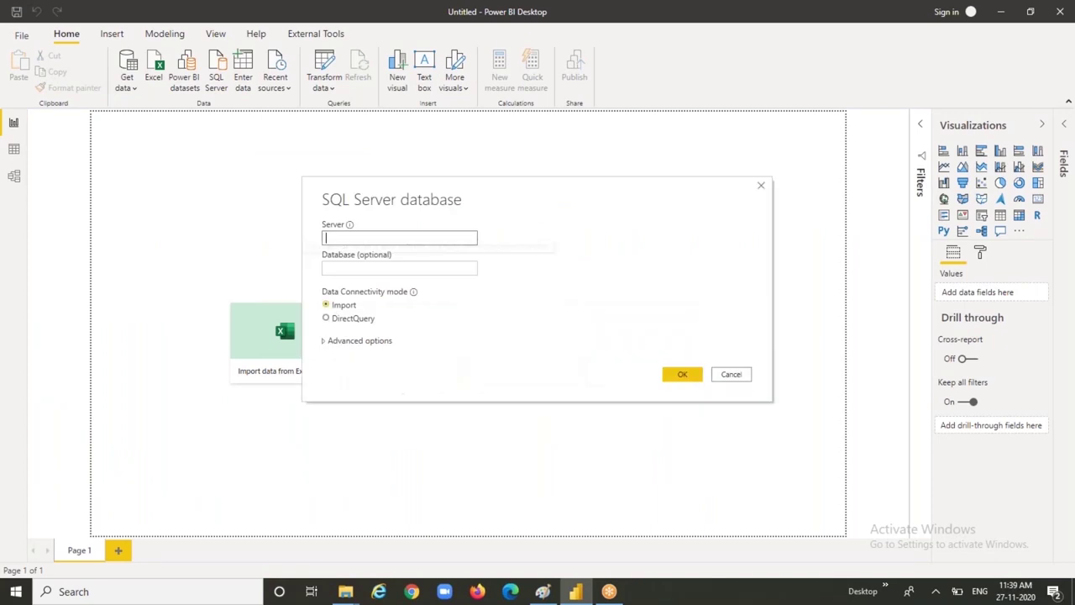
text(Rudrasoft)
key(Tab)
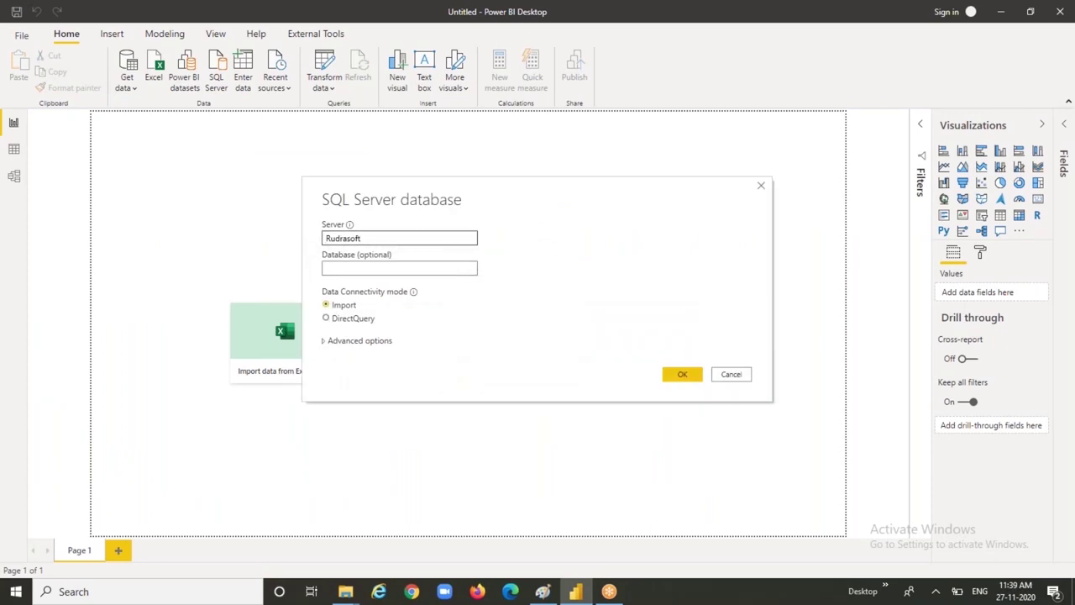
text(AdventureWorksDW2019)
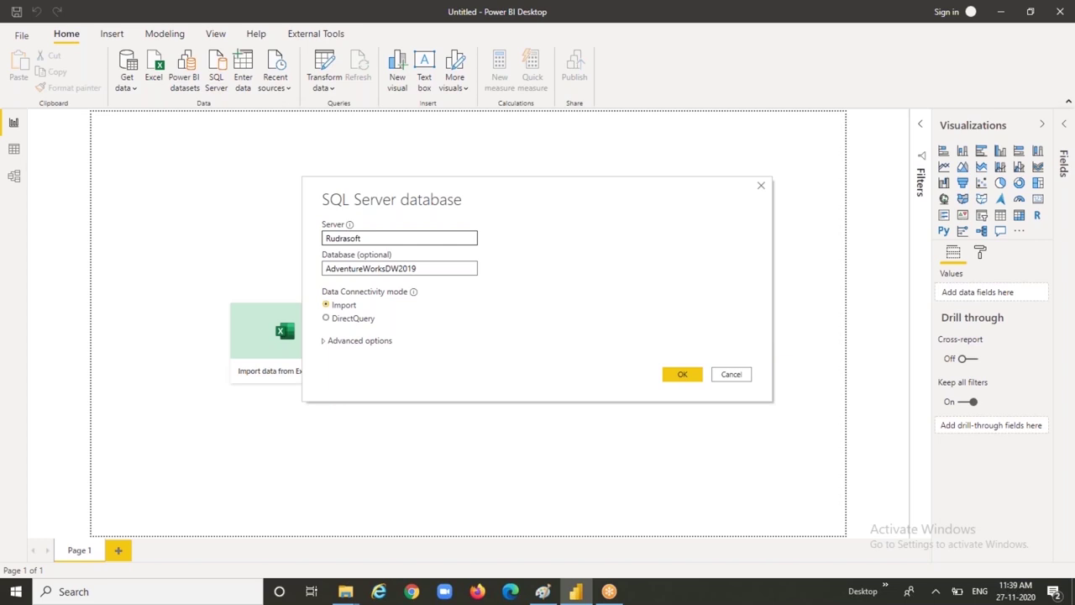
key(Return)
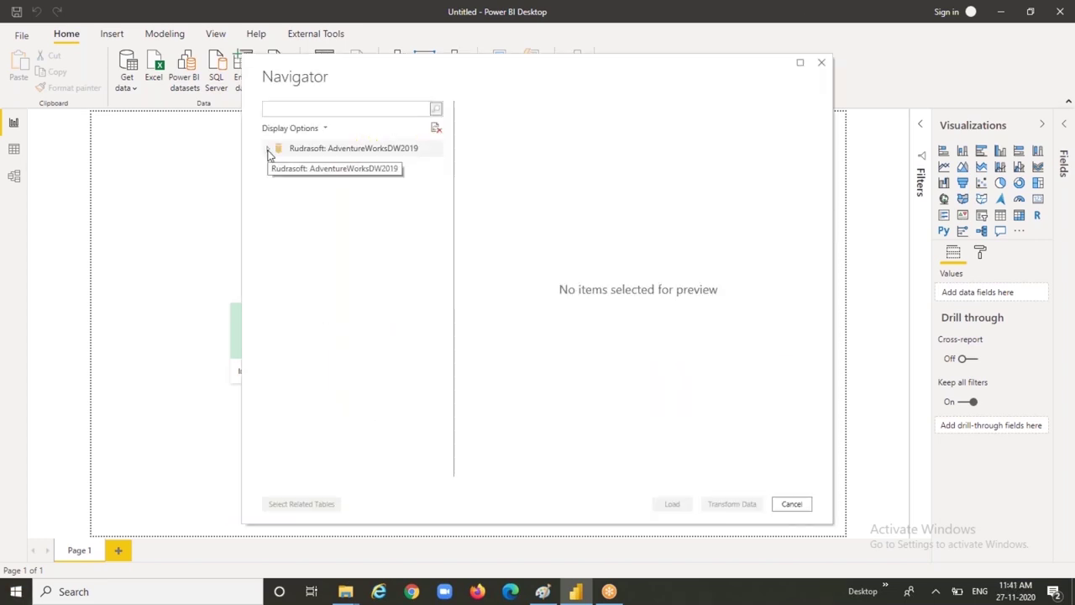
Select DimDate and FactResellerSales in the Navigator and send them to Transform Data
click(268, 149)
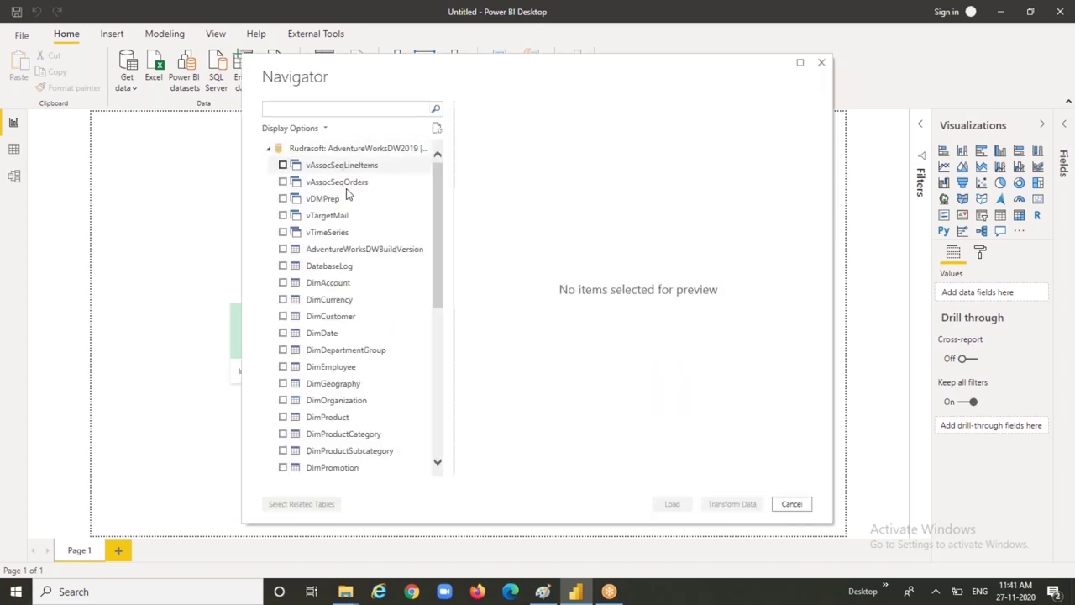
click(283, 333)
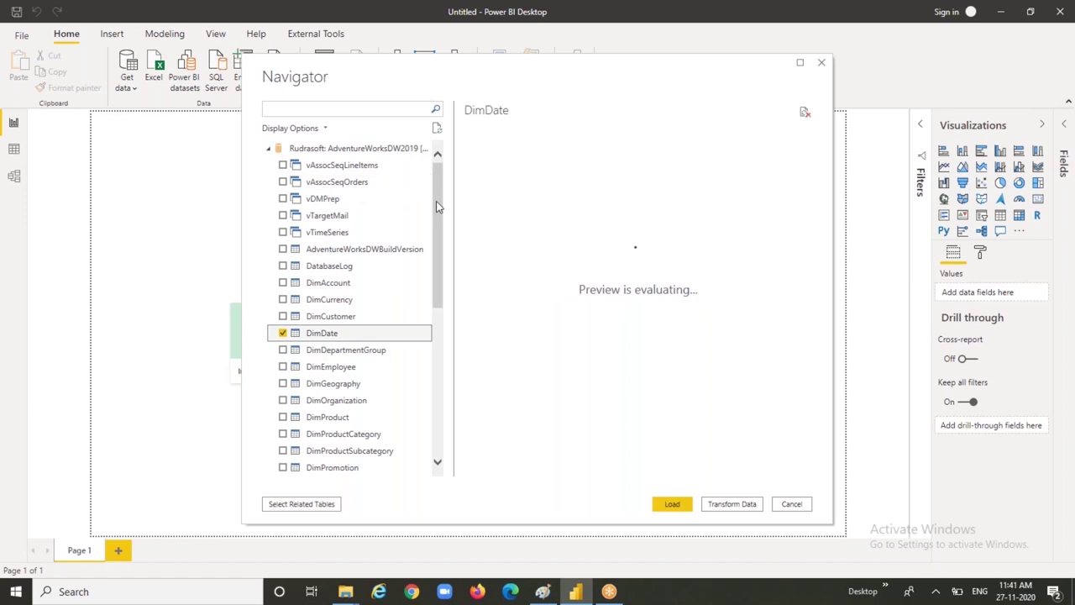
drag(436, 201, 439, 342)
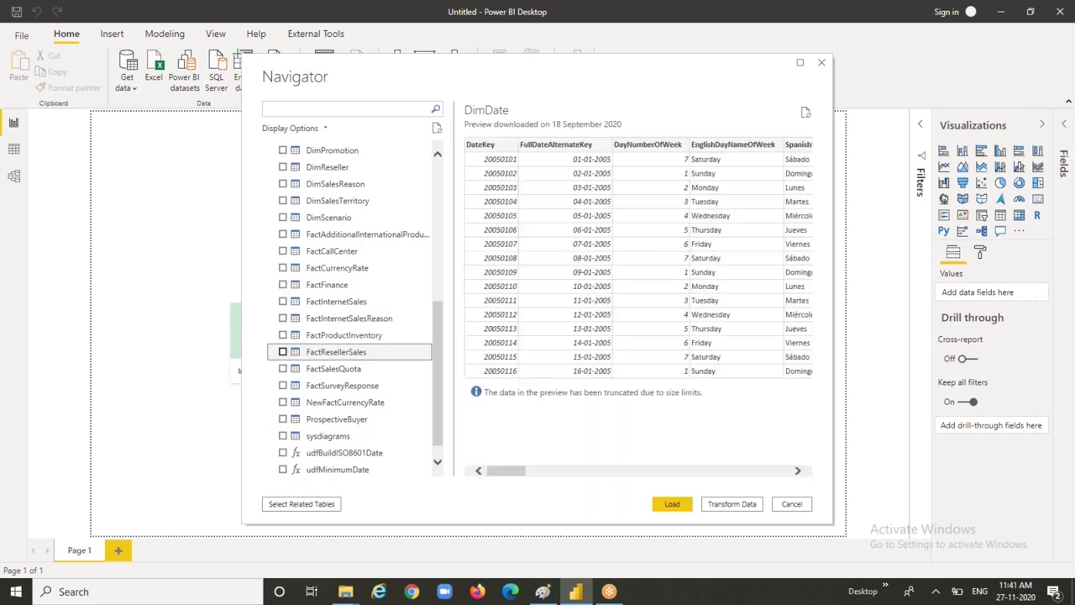
click(336, 351)
click(732, 504)
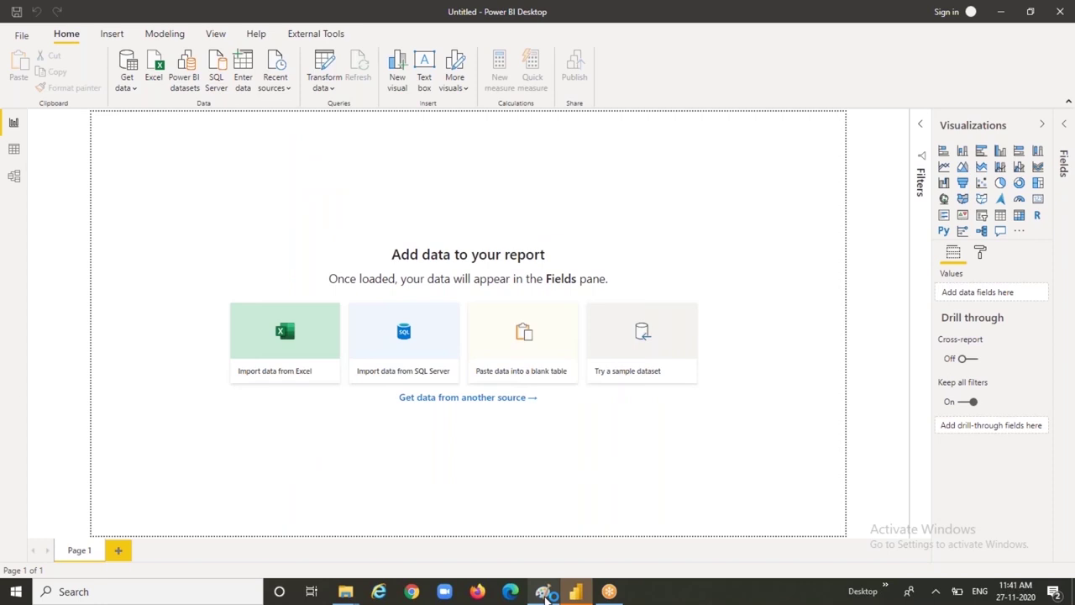
Trim FactResellerSales to OrderDateKey, DueDateKey, ShipDateKey and SalesAmount
click(544, 593)
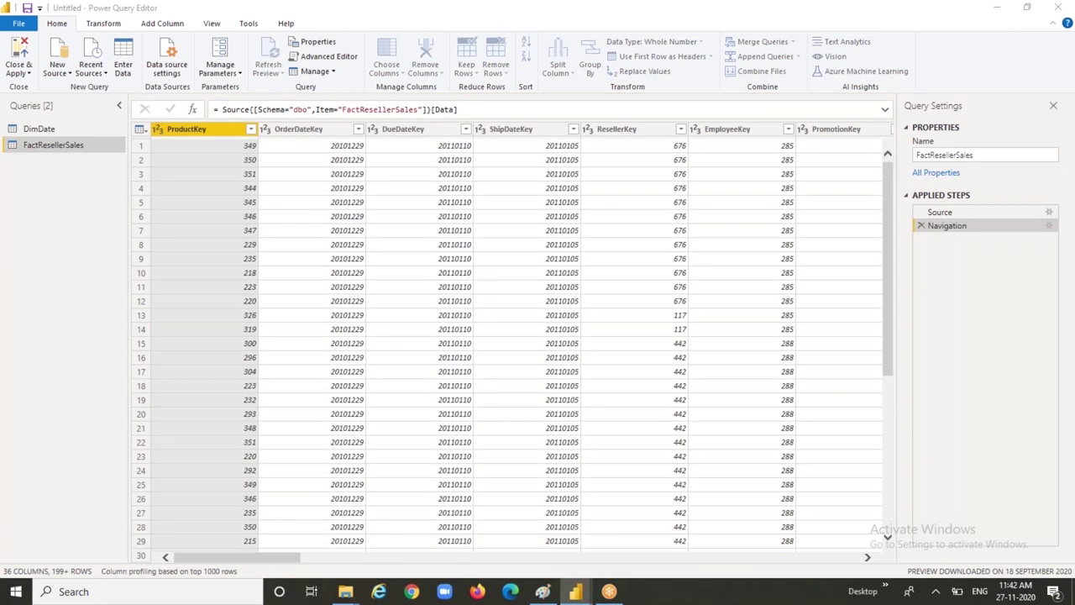
click(386, 64)
click(451, 195)
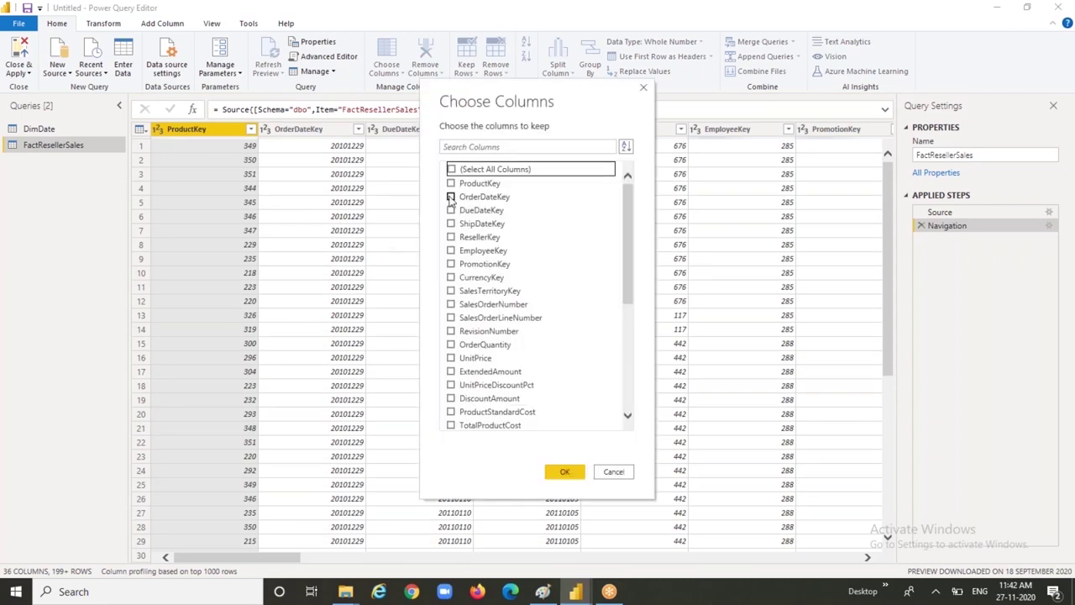
click(451, 209)
click(451, 223)
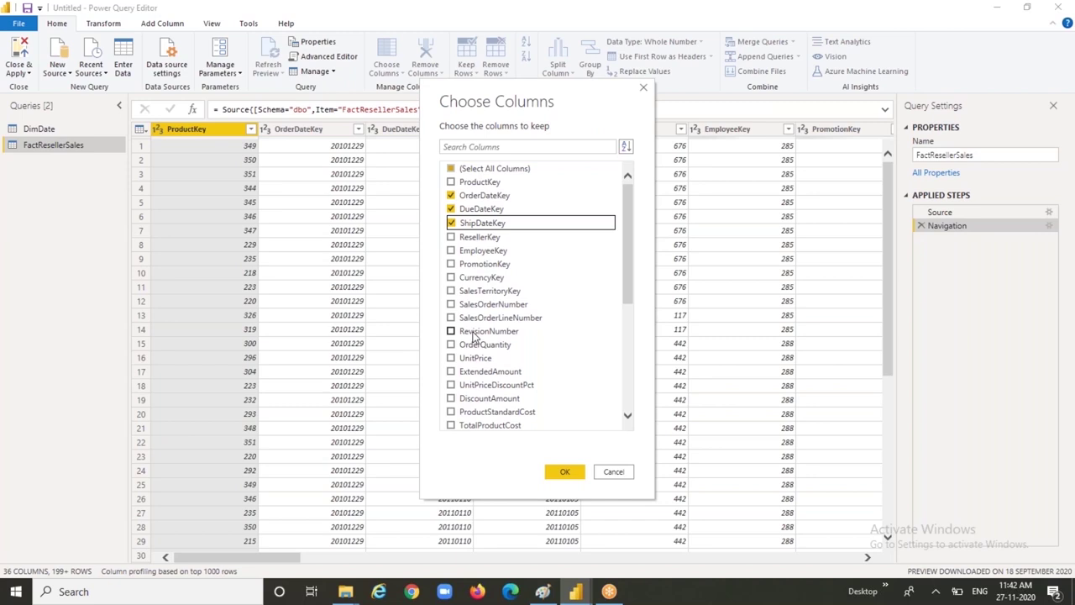
scroll(462, 378, down, 1)
click(451, 412)
scroll(452, 411, down, 1)
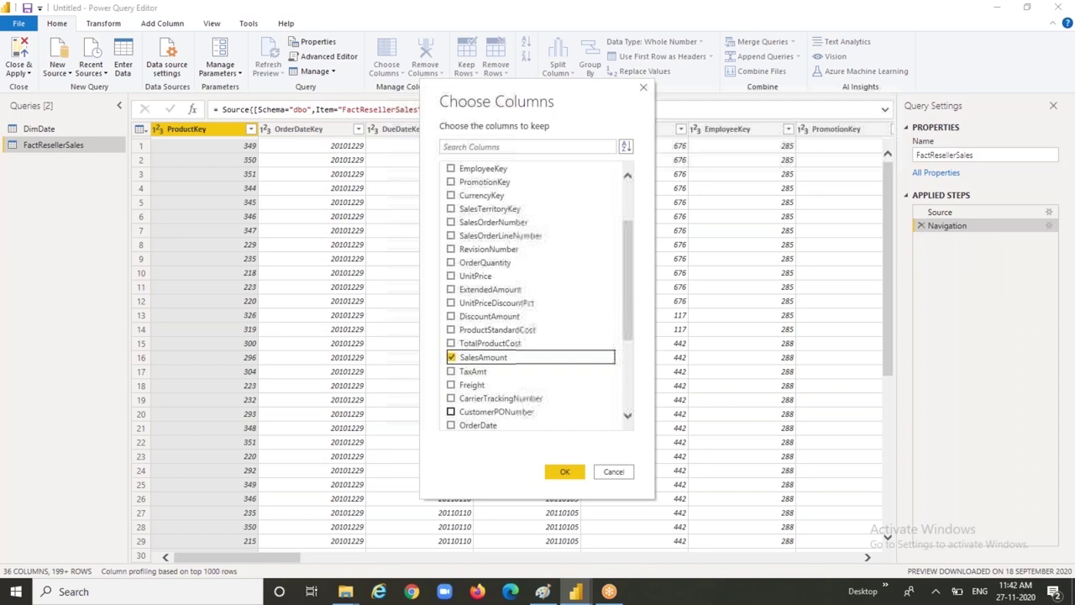
key(Return)
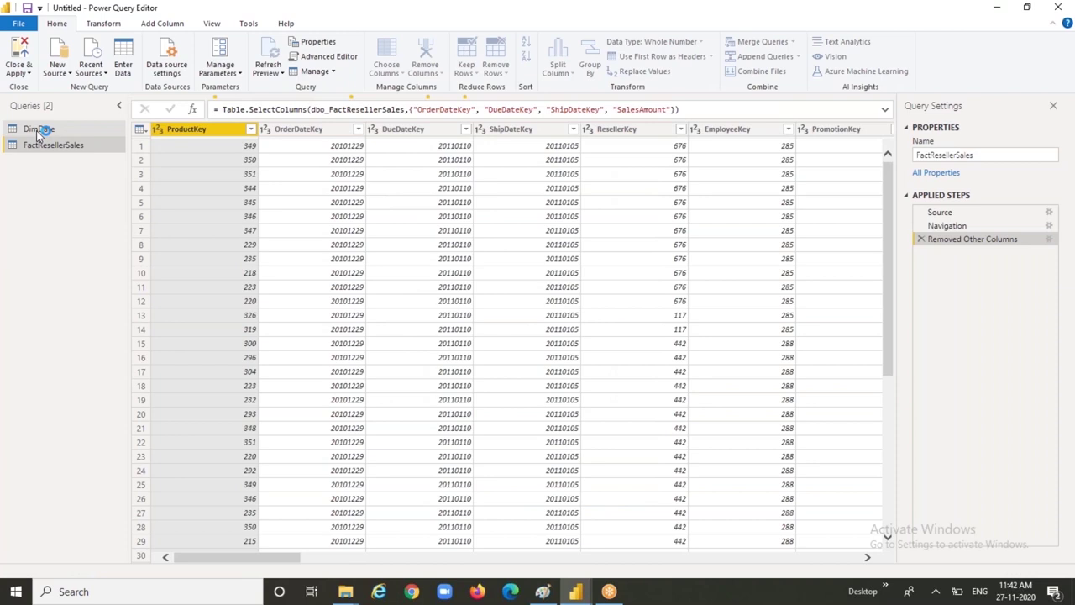
Reduce DimDate to DateKey, CalendarYear and EnglishMonthName, then begin renaming the query
click(387, 63)
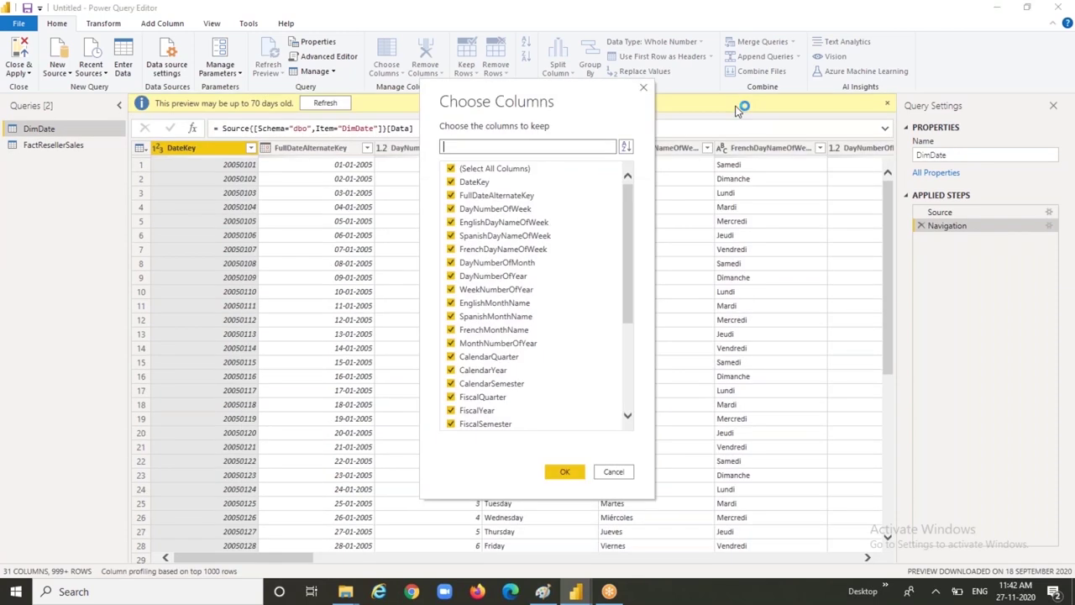
click(450, 168)
click(450, 181)
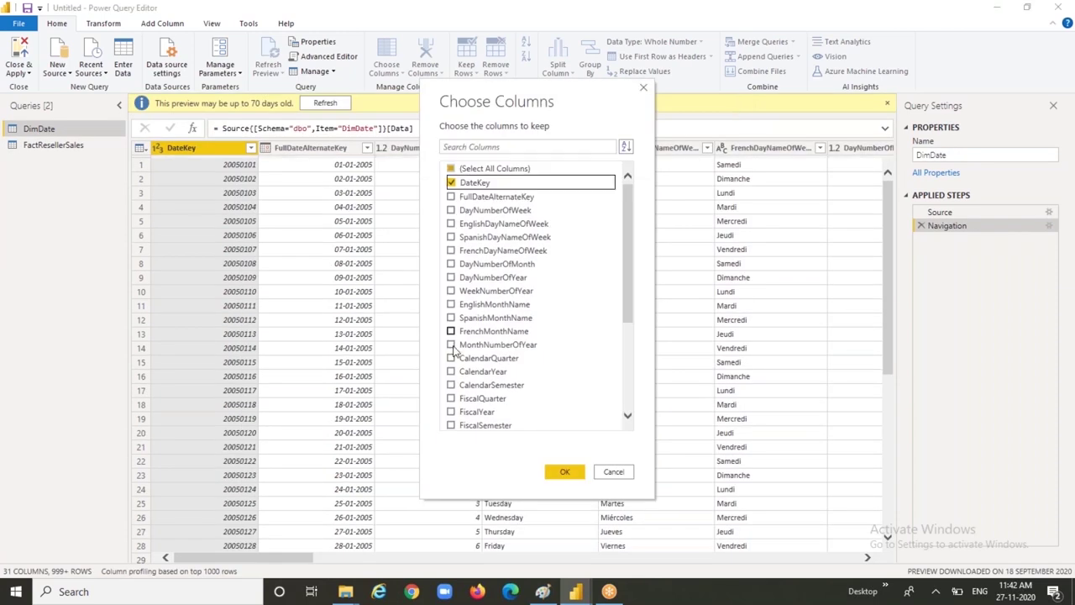
scroll(453, 351, down, 2)
click(451, 291)
click(451, 222)
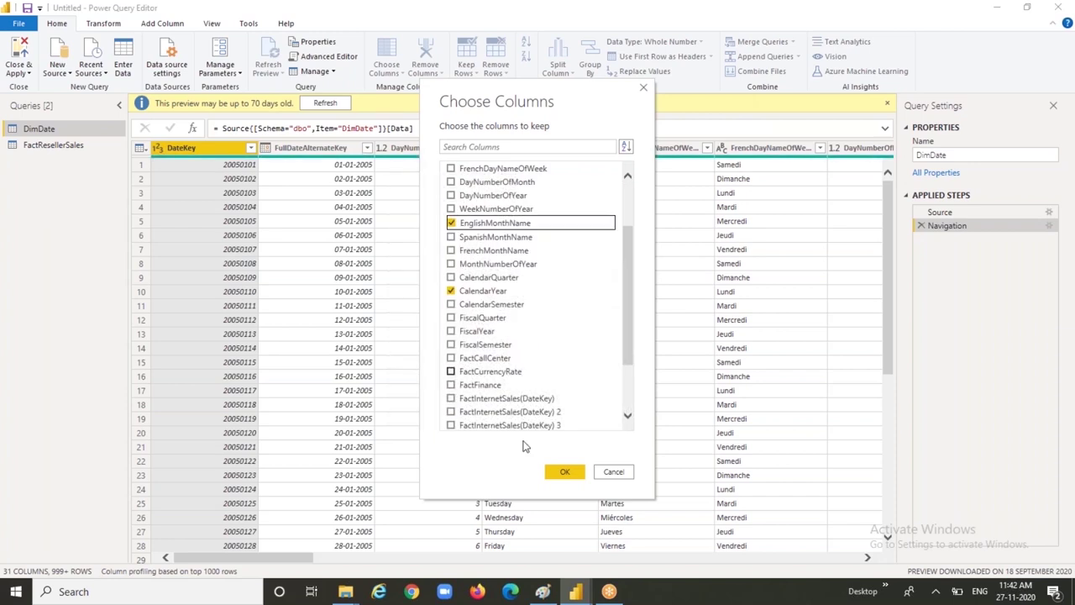
click(565, 471)
click(313, 245)
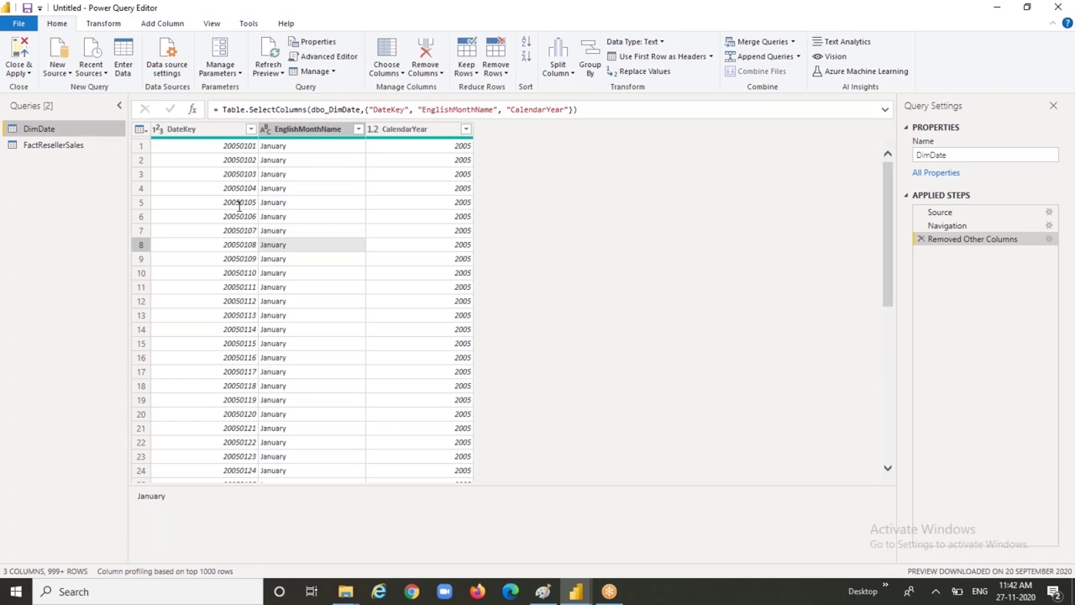
double_click(39, 128)
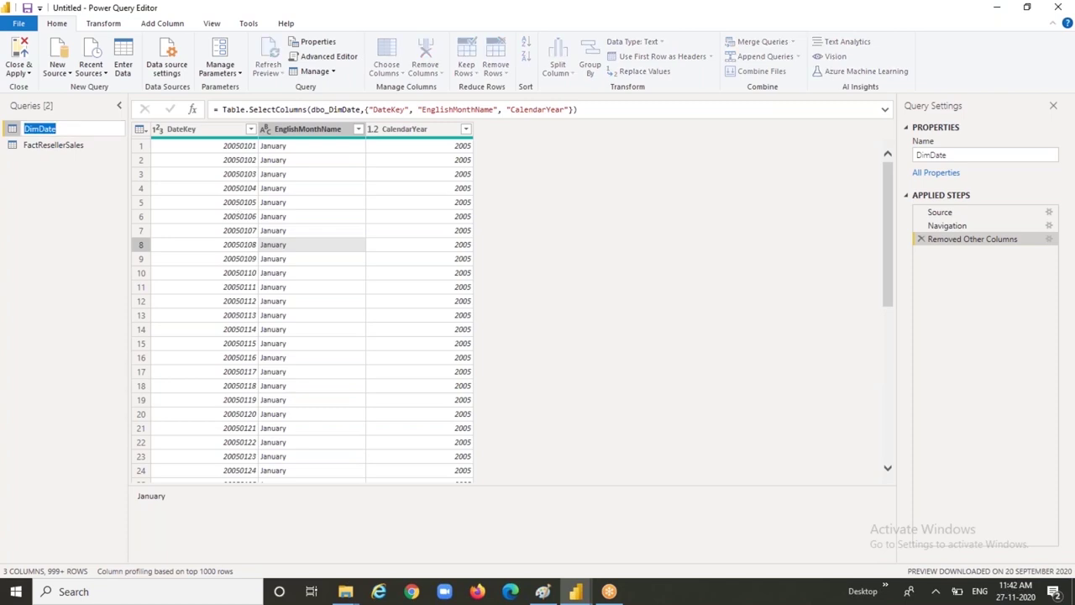
Duplicate the DueDate query and name the copy OrderDate
click(544, 590)
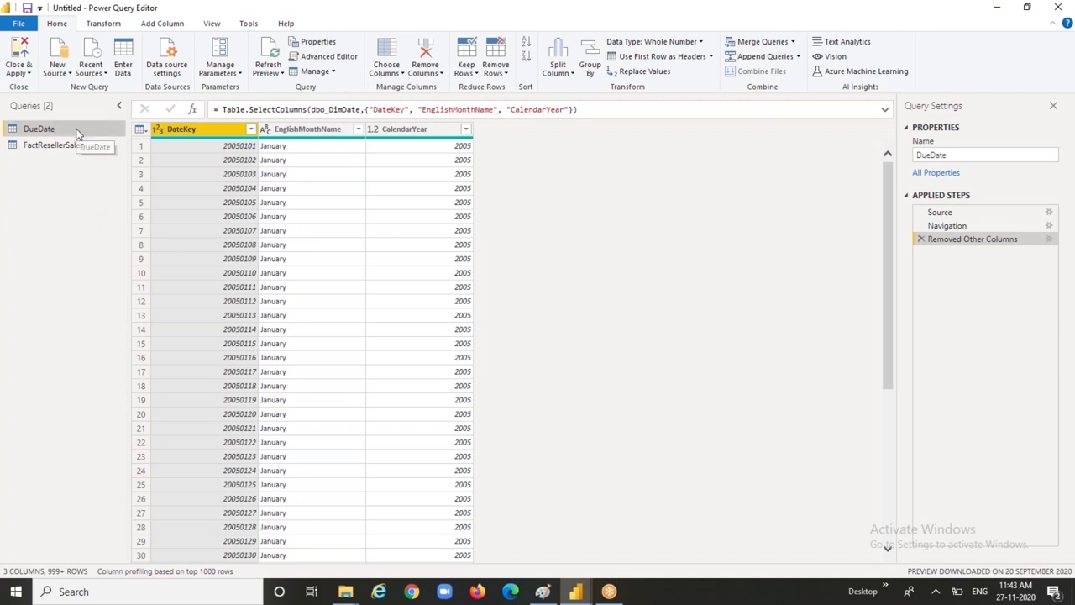
key(ctrl+c)
key(ctrl+v)
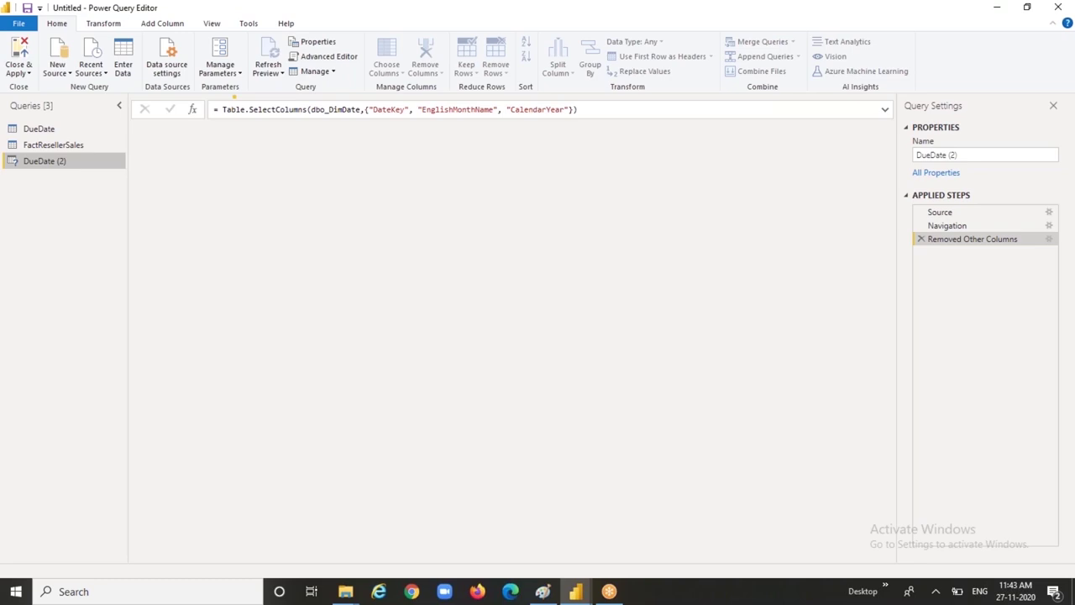
key(F2)
text(OrderD)
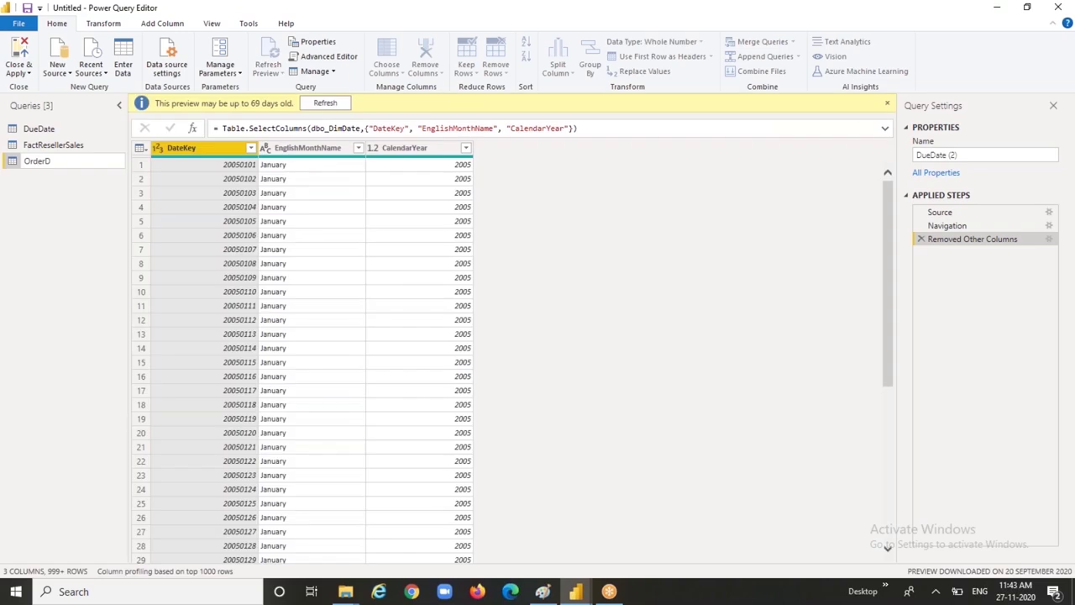
text(ate)
key(Return)
Paste another DueDate copy and start naming it Ship for ship dates
key(ctrl+v)
key(F2)
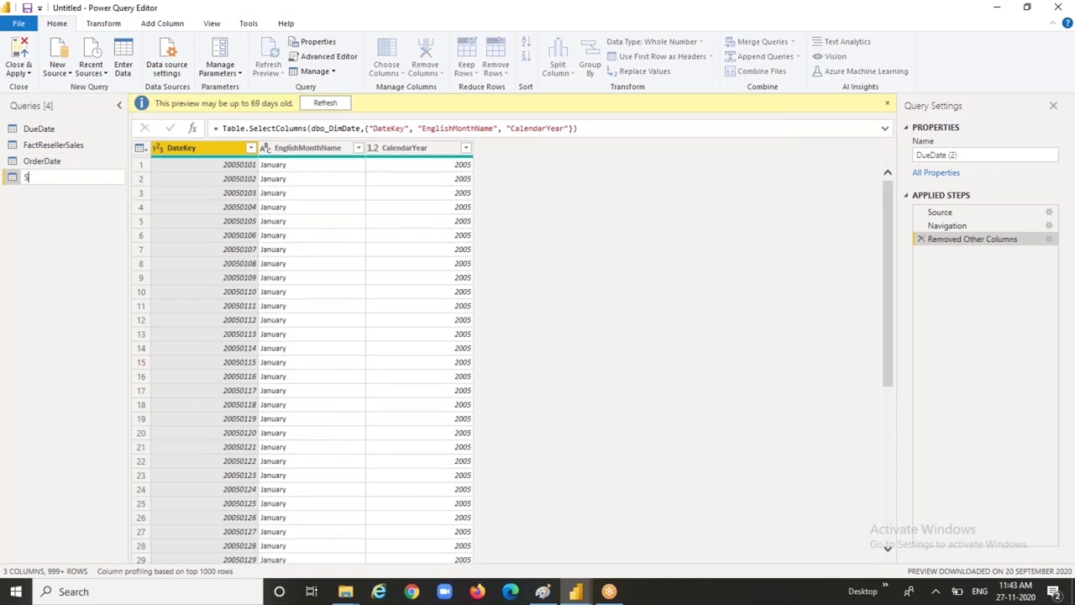
text(Ship)
key(alt+Tab)
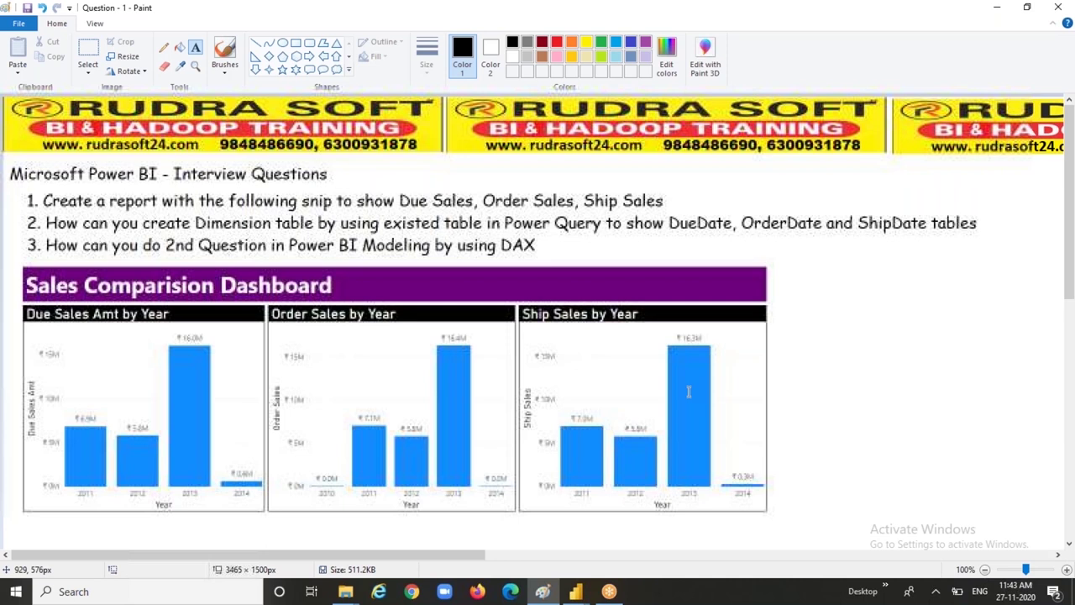
Return to Power Query Editor and check the Manage query options dropdown
key(alt+Tab)
click(315, 71)
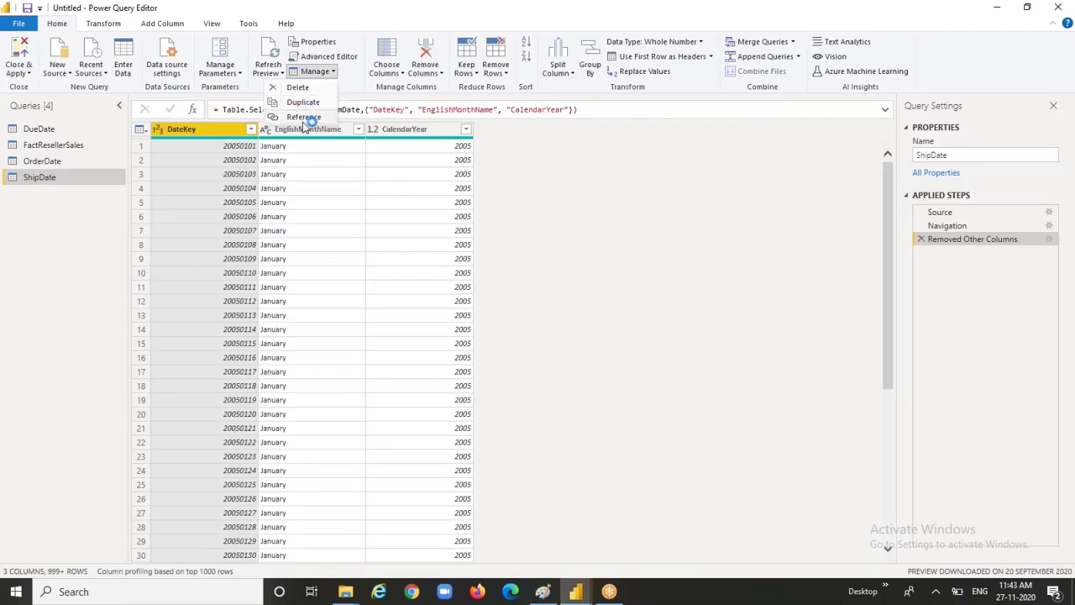
click(28, 272)
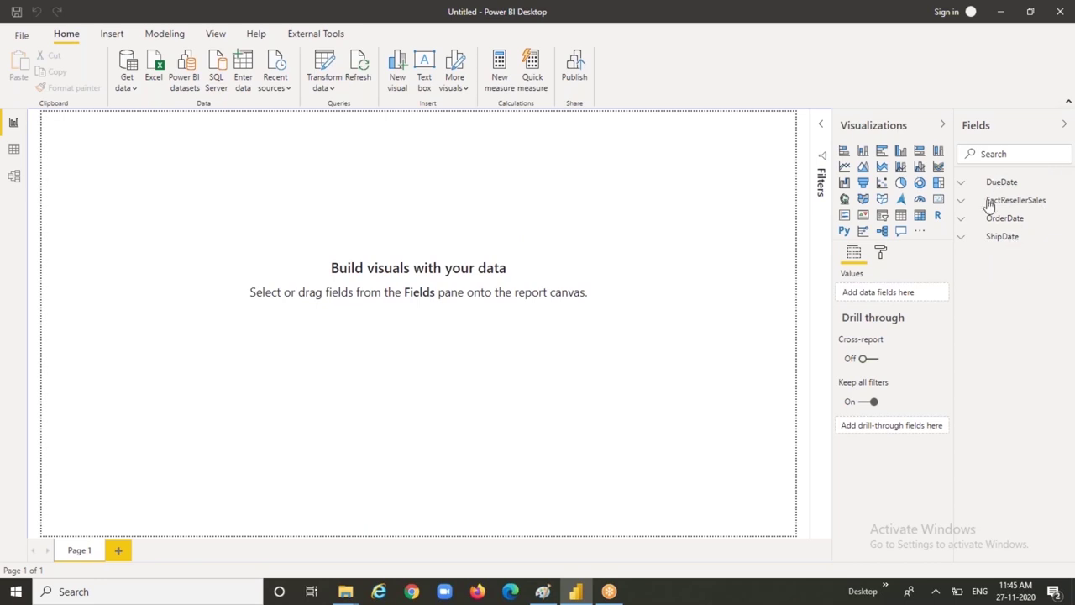
Show the Model view and rearrange the OrderDate and other table cards around FactResellerSales
click(14, 175)
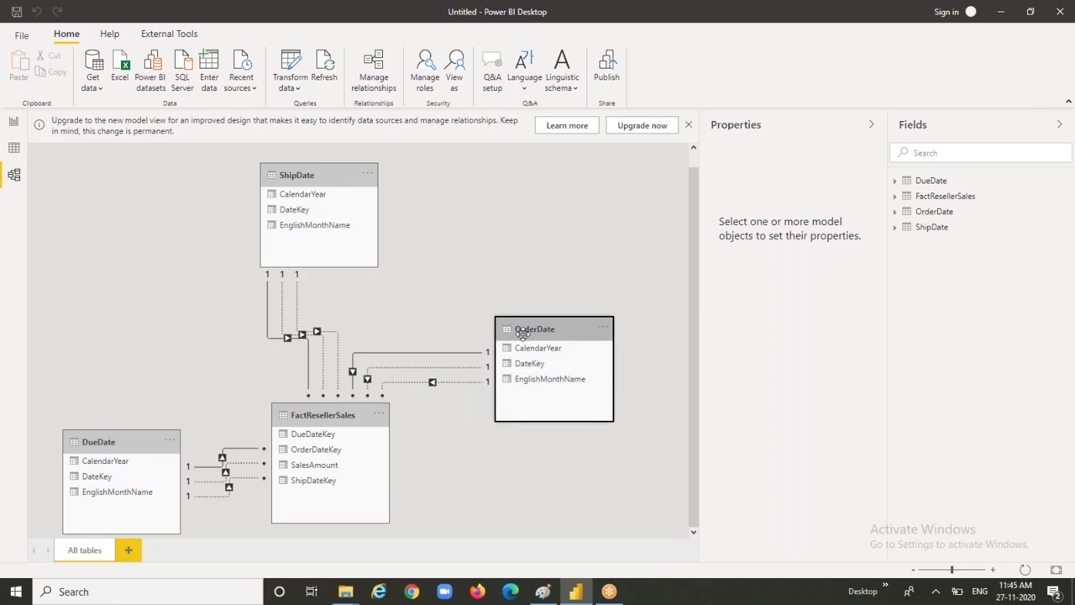
drag(522, 334, 540, 357)
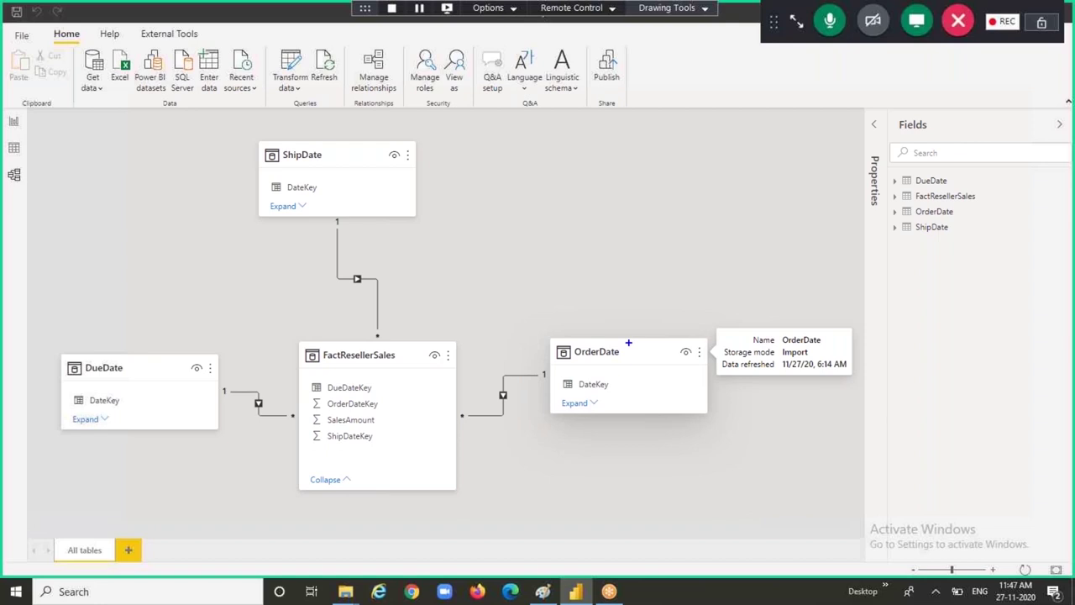
drag(628, 341, 635, 340)
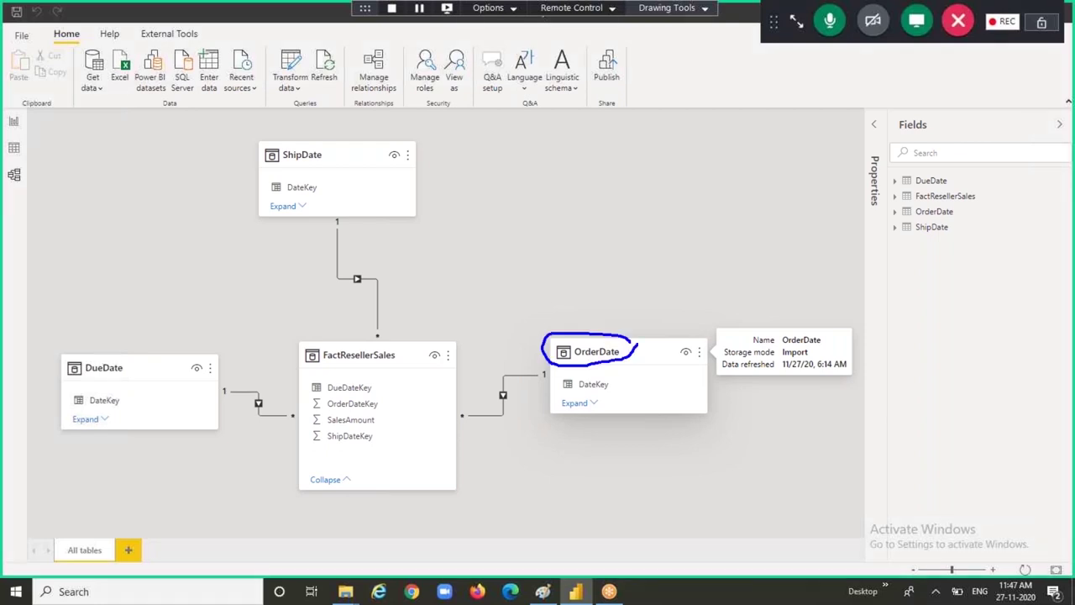
drag(550, 360, 380, 405)
drag(250, 148, 340, 154)
drag(319, 195, 378, 249)
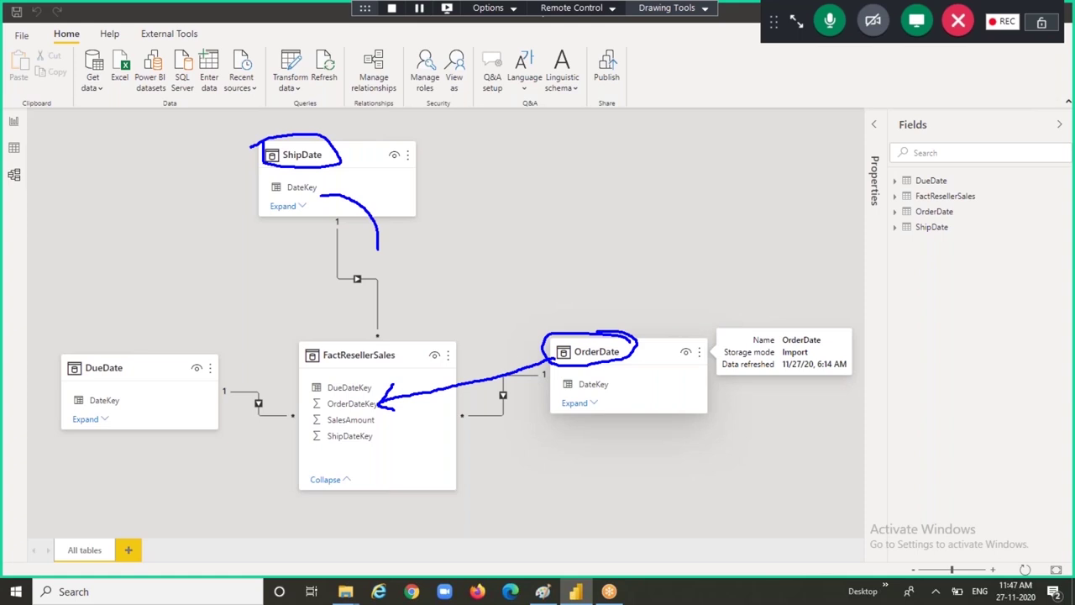
key(Escape)
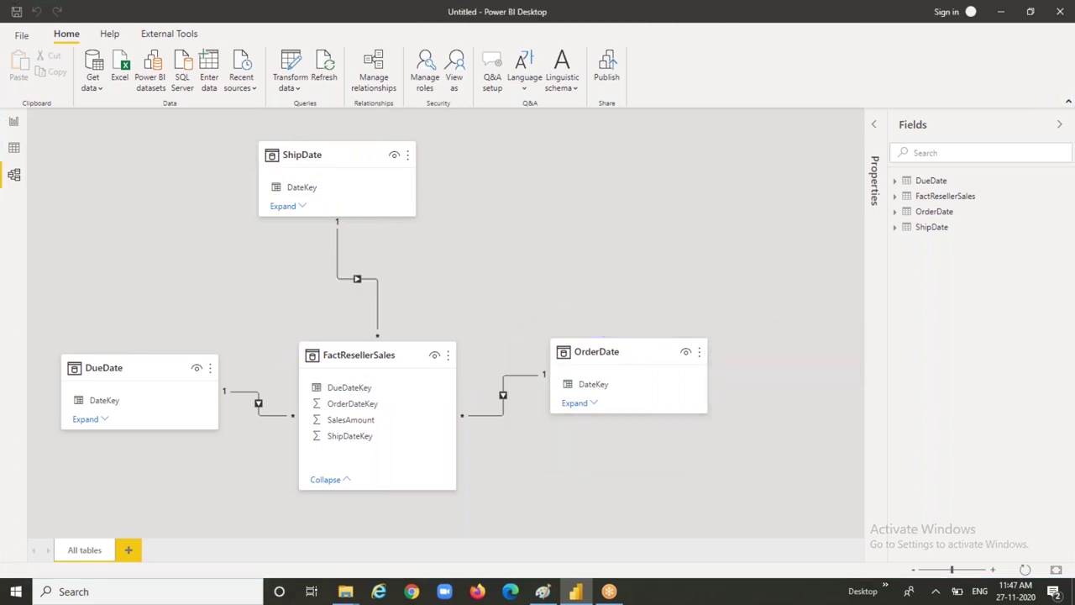
Edit the ShipDate relationship to link FactResellerSales OrderDateKey with ShipDate DateKey
double_click(377, 294)
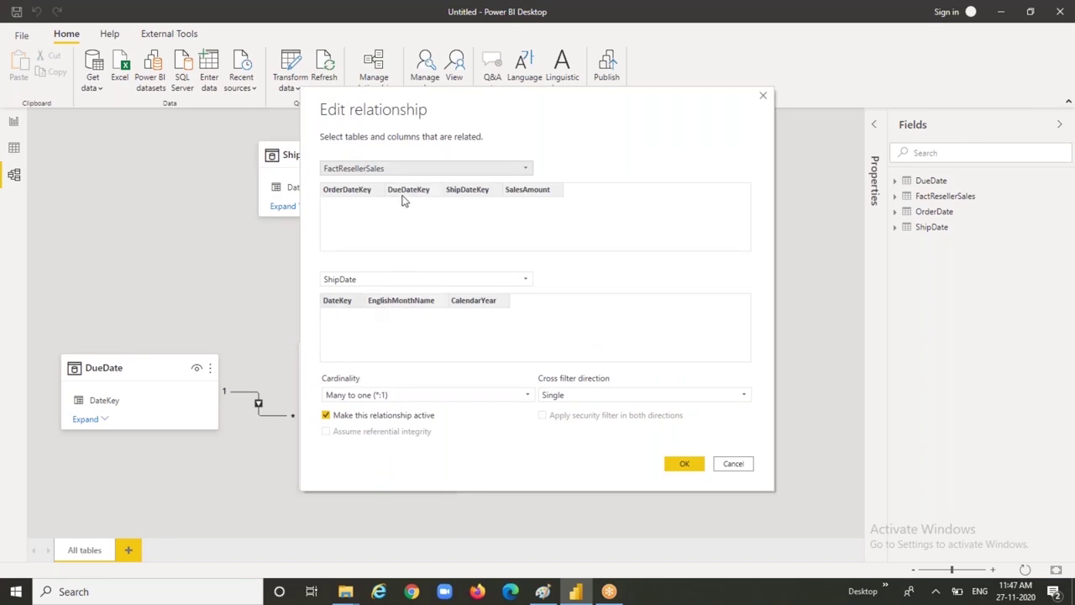
click(351, 192)
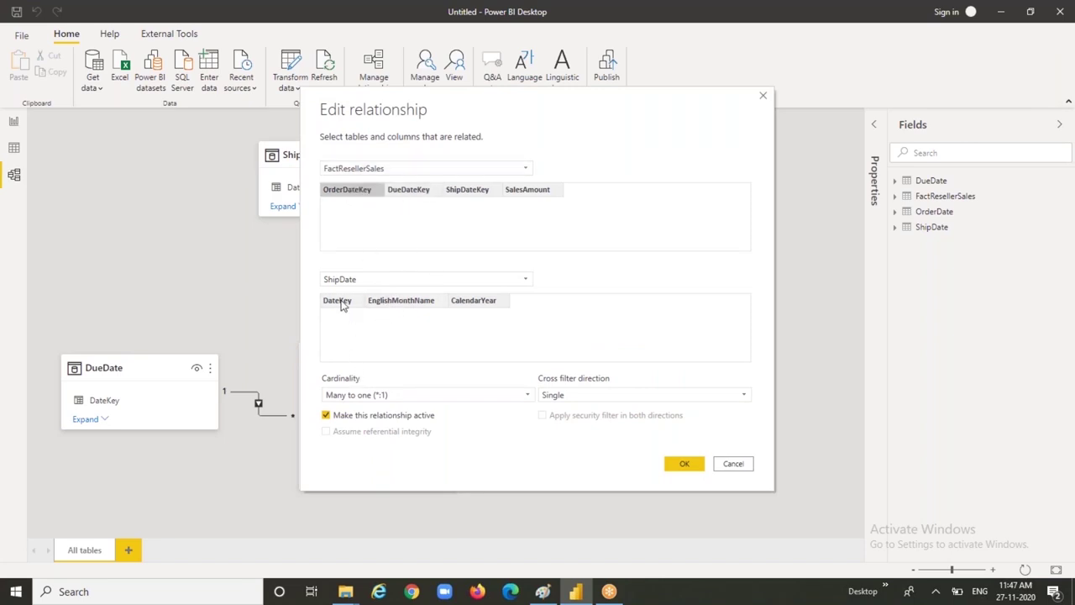
click(341, 304)
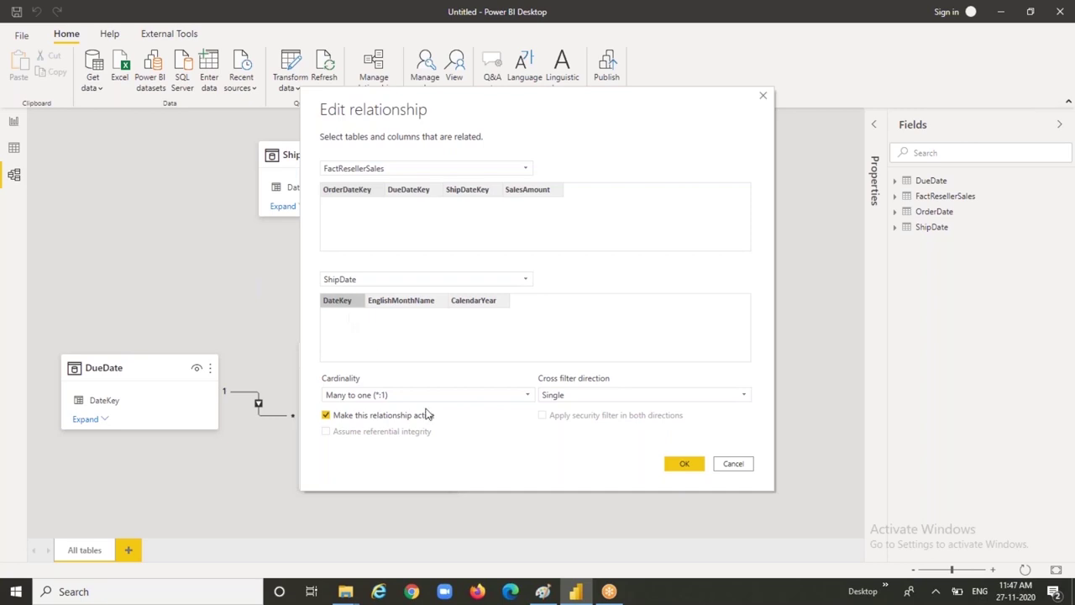
click(361, 195)
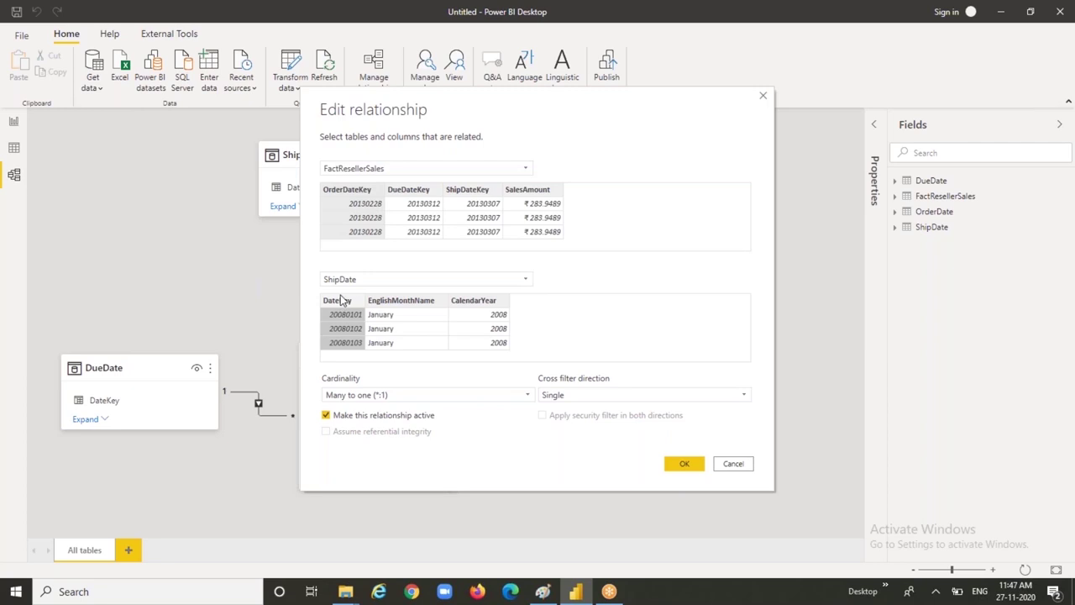
click(683, 465)
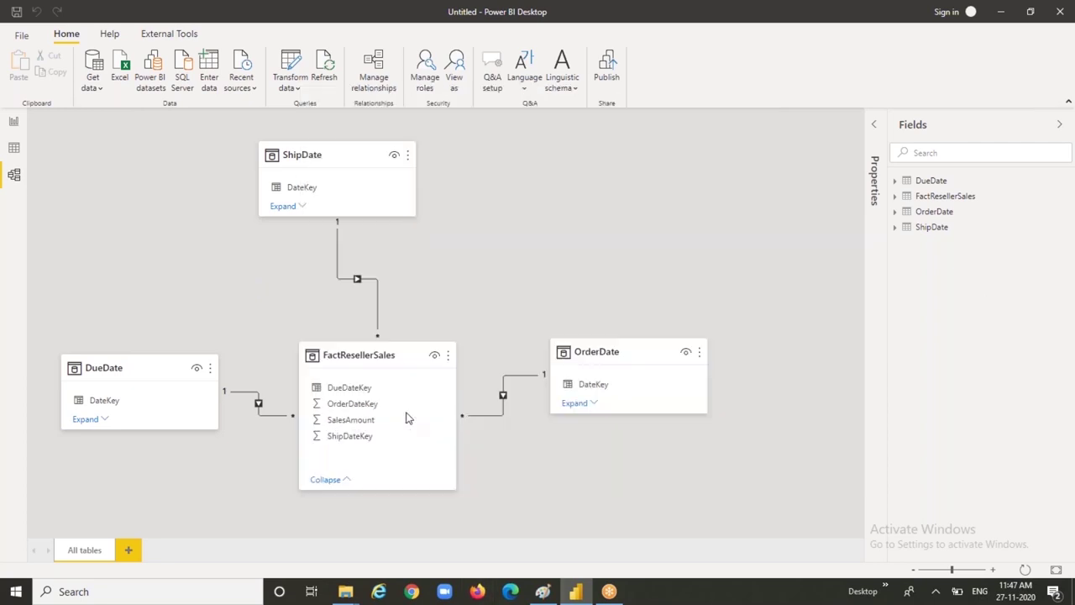
Change the OrderDate relationship to use ShipDateKey on FactResellerSales, then tidy the diagram
click(503, 396)
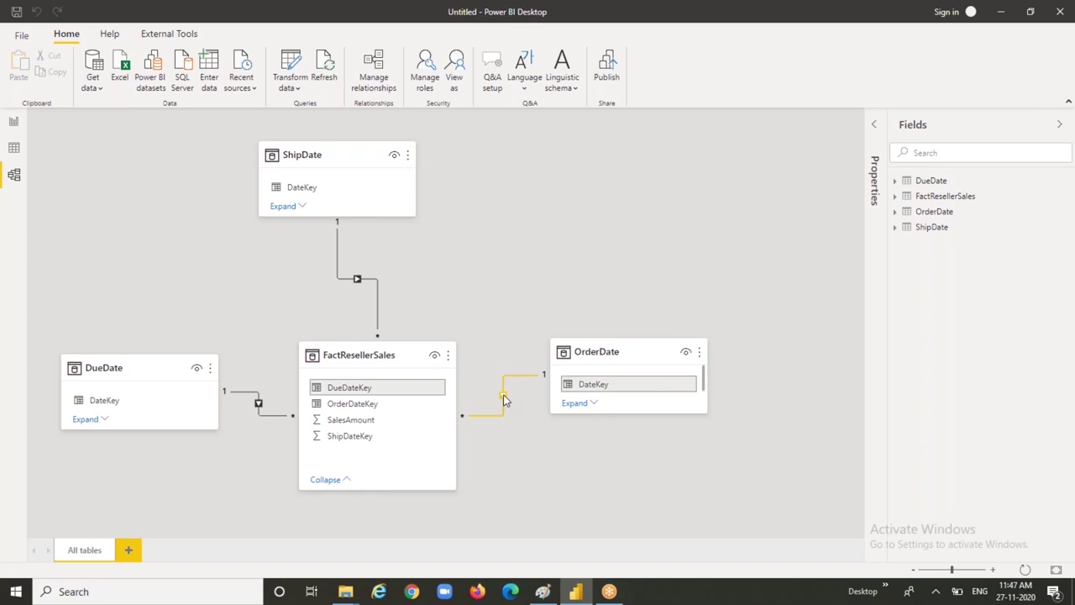
double_click(503, 395)
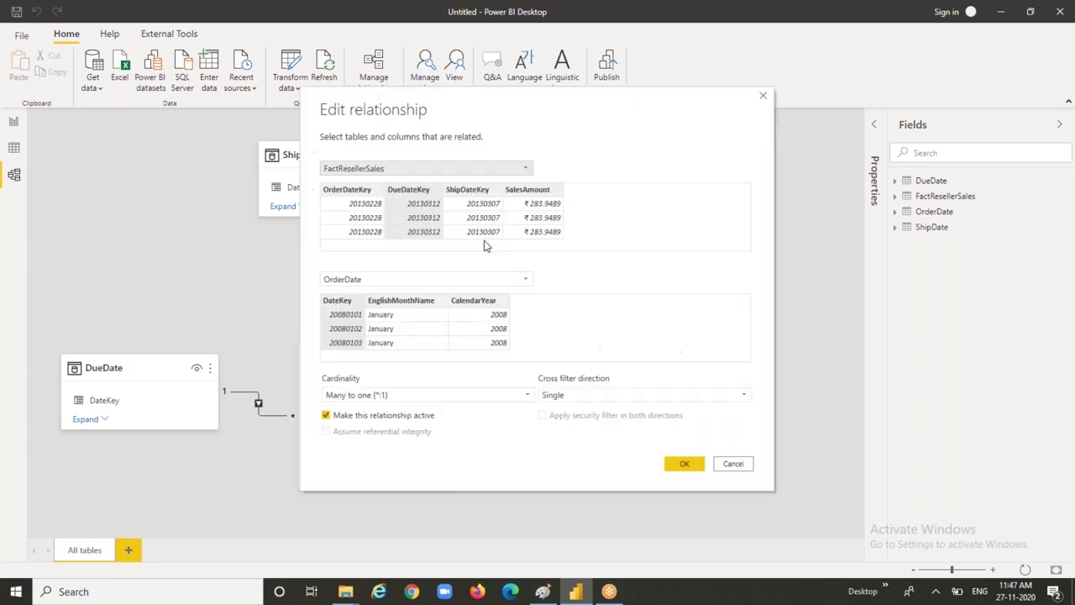
click(475, 194)
click(685, 464)
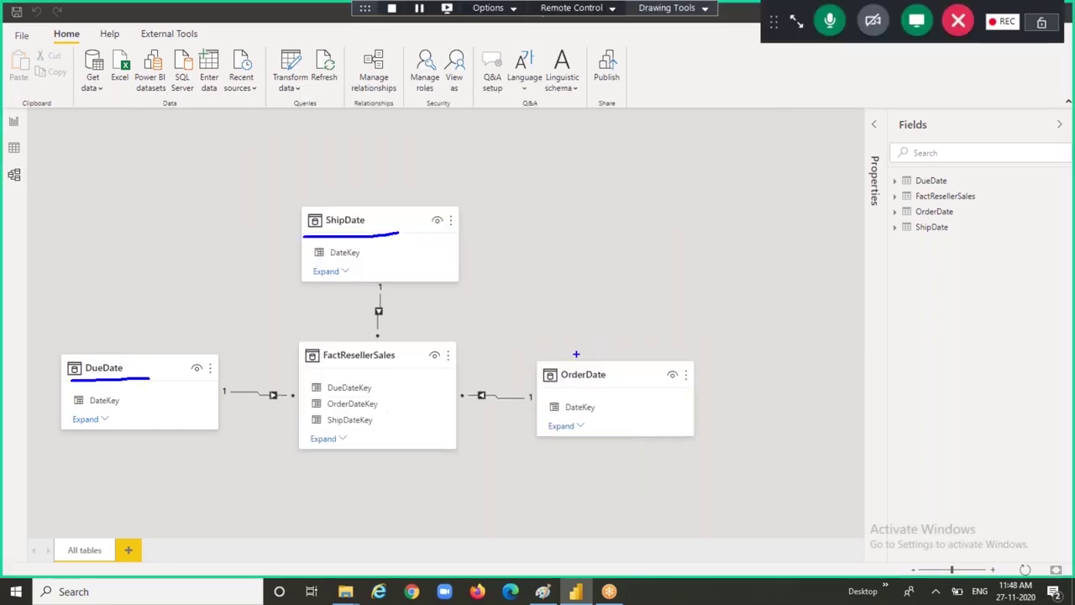
drag(562, 386, 670, 372)
mouse_move(396, 343)
mouse_down()
mouse_move(296, 366)
mouse_move(404, 350)
mouse_move(361, 343)
mouse_up()
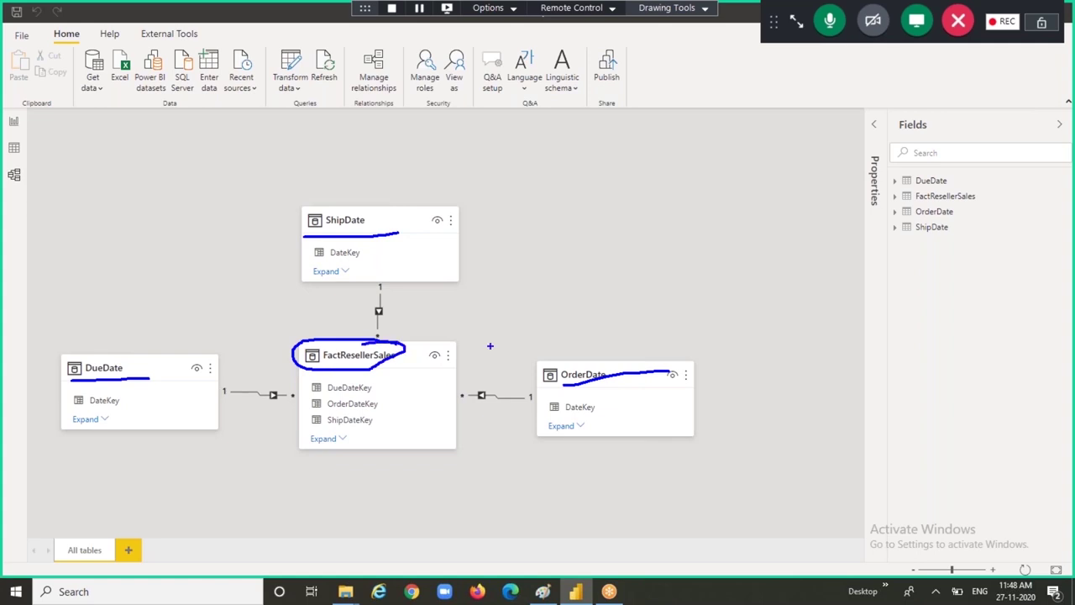
key(Escape)
click(542, 592)
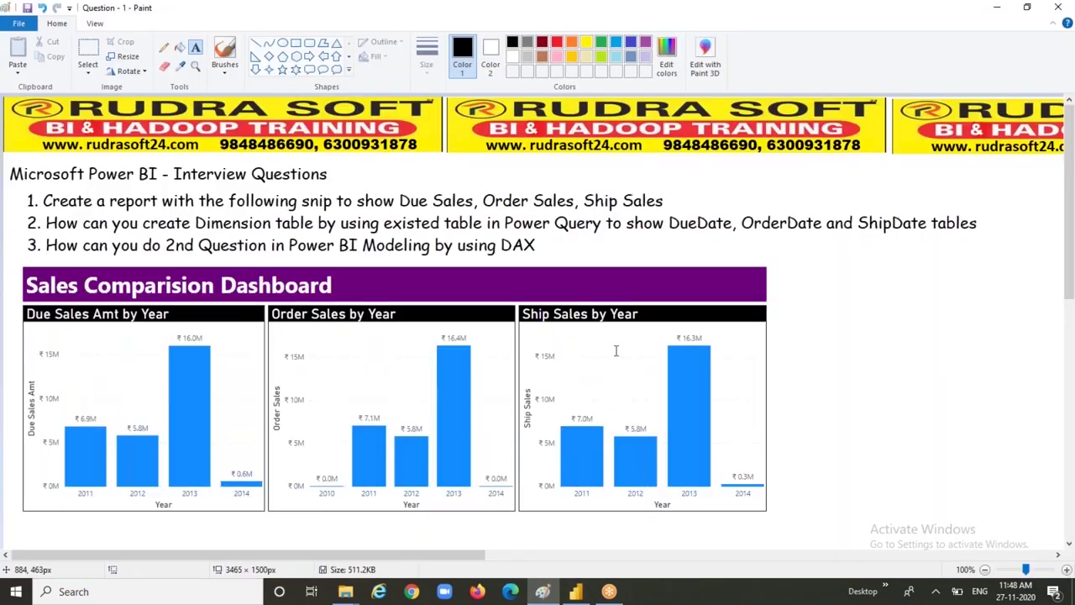